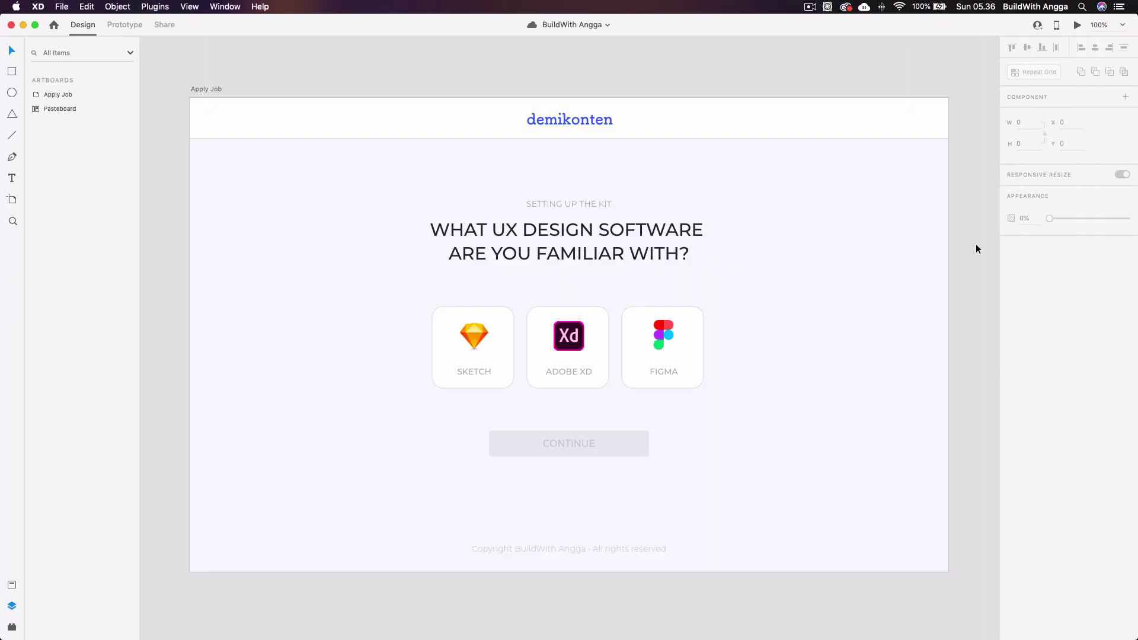
- Examine the Sketch, Adobe XD and Figma cards and the CONTINUE button on the Apply Job artboard
drag(970, 232, 970, 227)
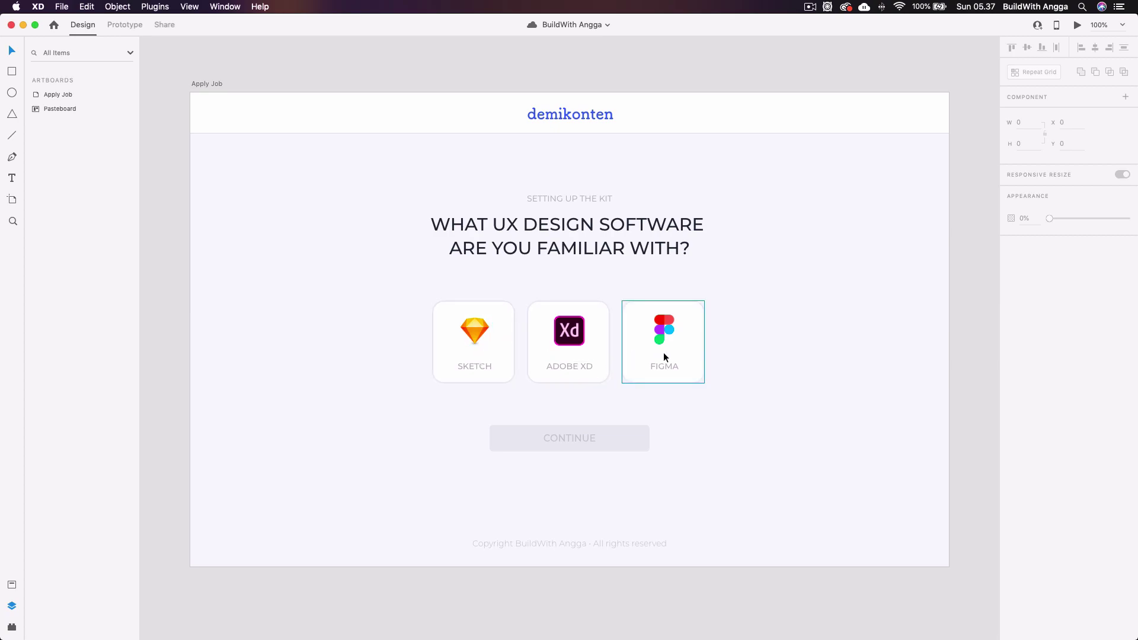
click(625, 429)
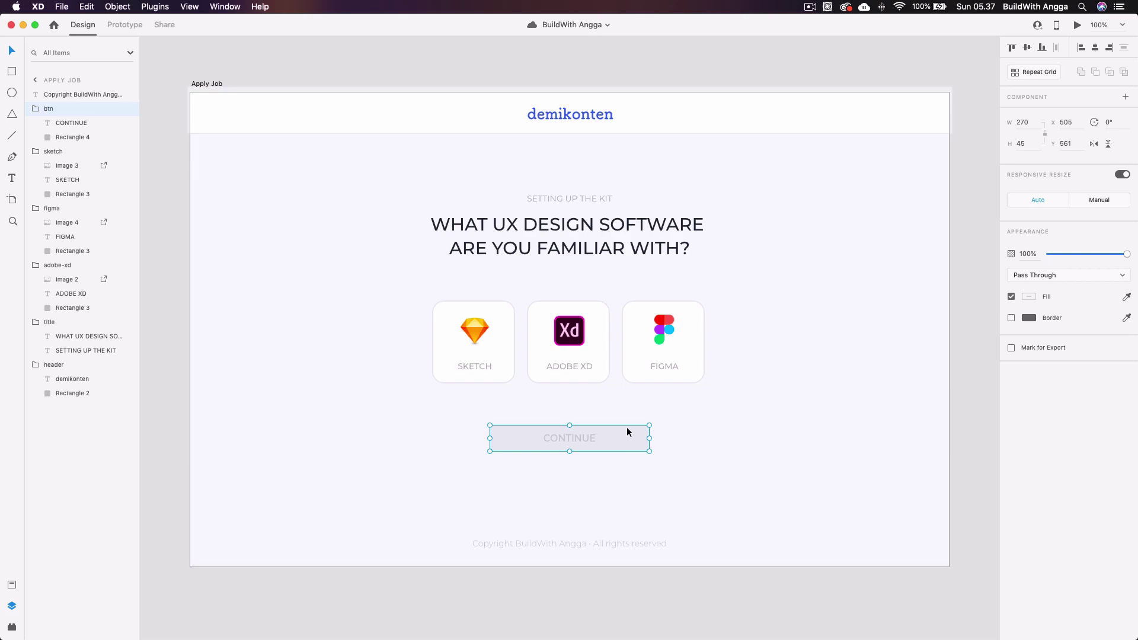
click(583, 353)
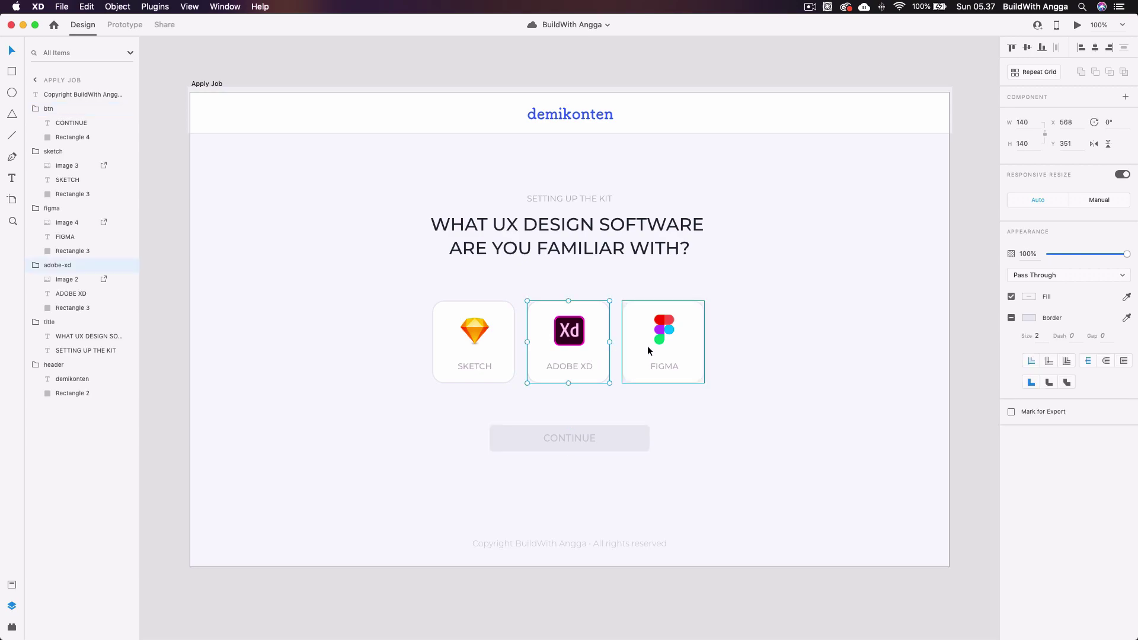
click(655, 355)
click(464, 359)
click(572, 354)
click(637, 353)
click(574, 353)
click(744, 368)
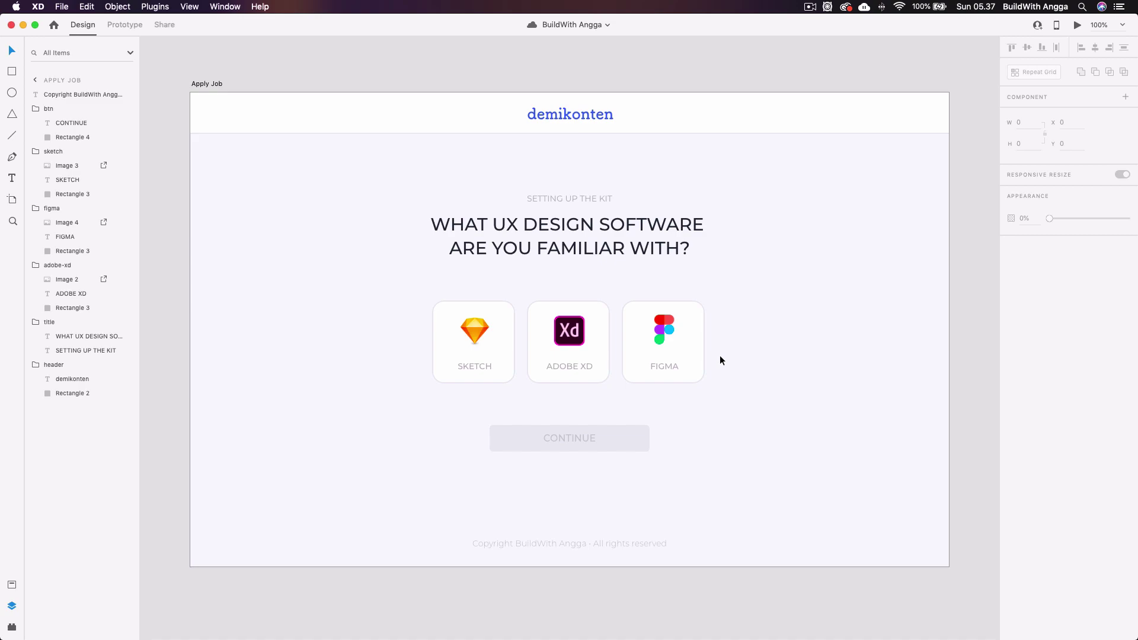
key(super+equal)
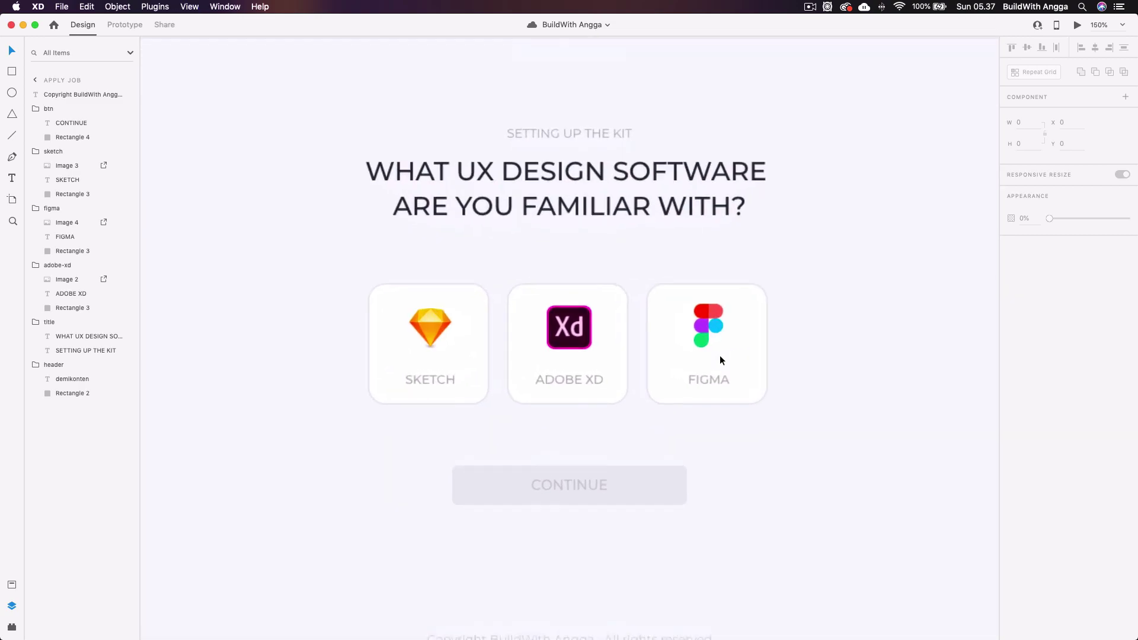
mouse_move(790, 276)
mouse_down()
mouse_move(783, 315)
mouse_move(800, 271)
mouse_up()
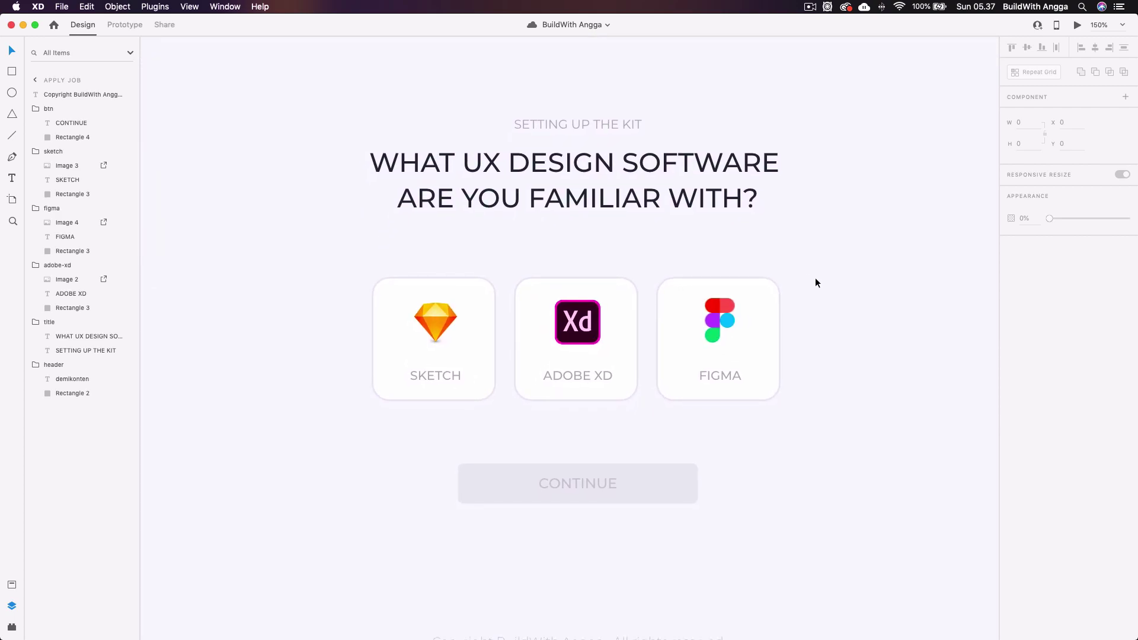
drag(834, 285, 841, 257)
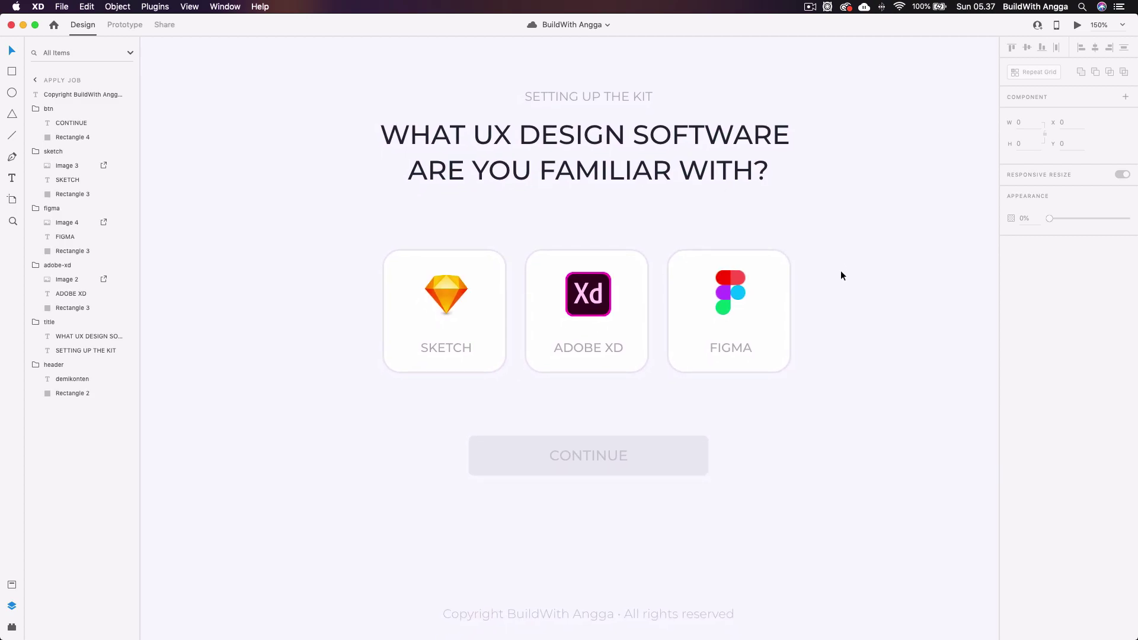
drag(830, 286, 845, 277)
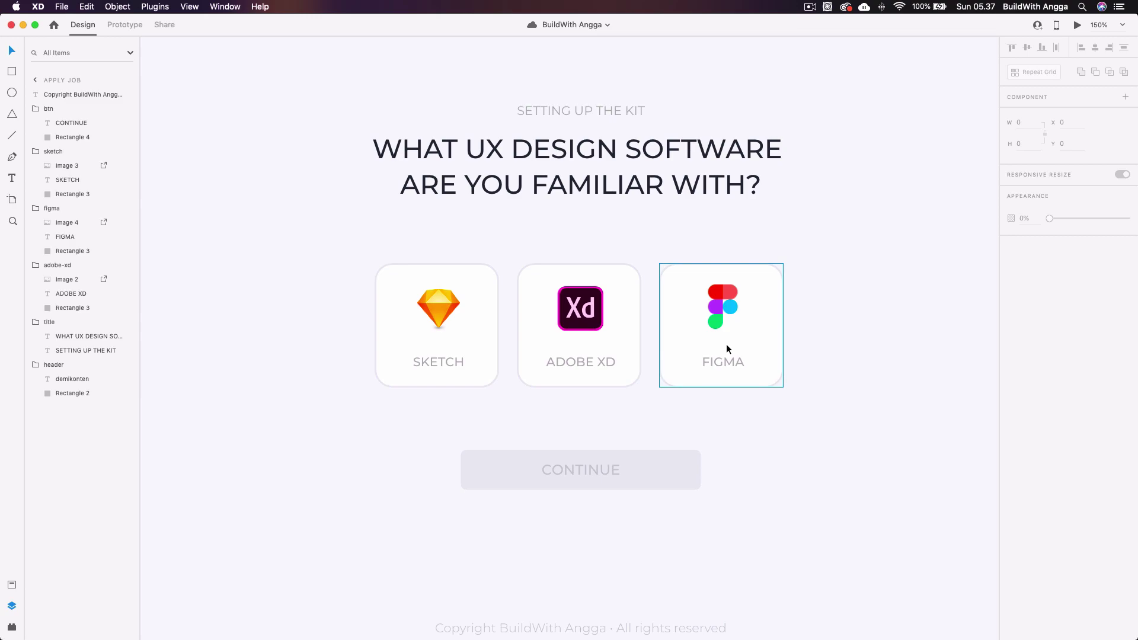
click(481, 360)
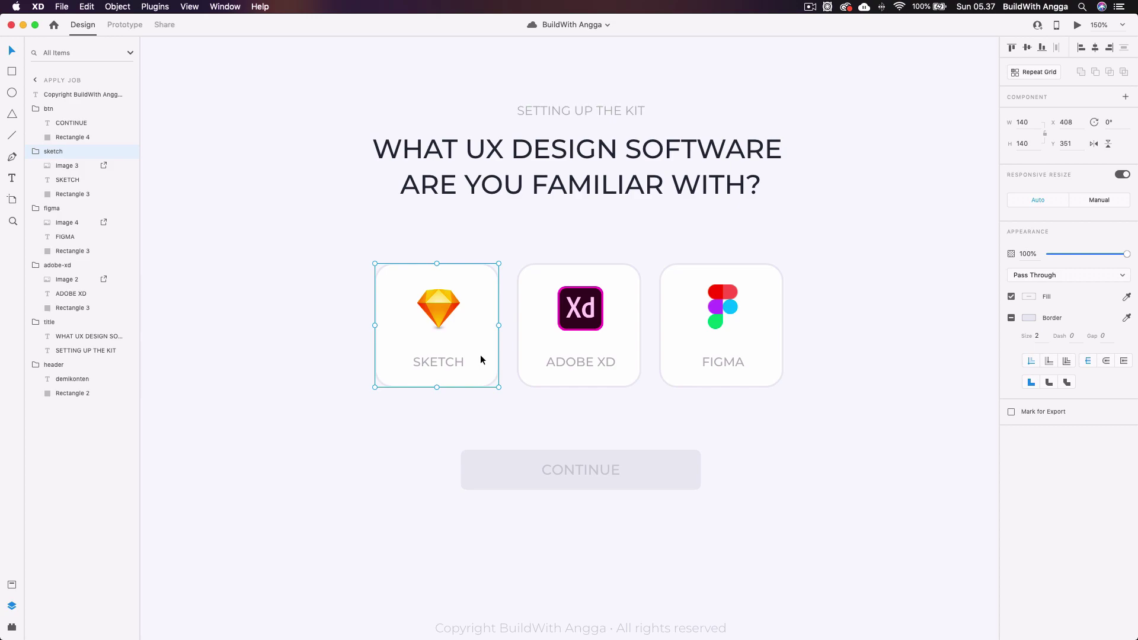
click(591, 427)
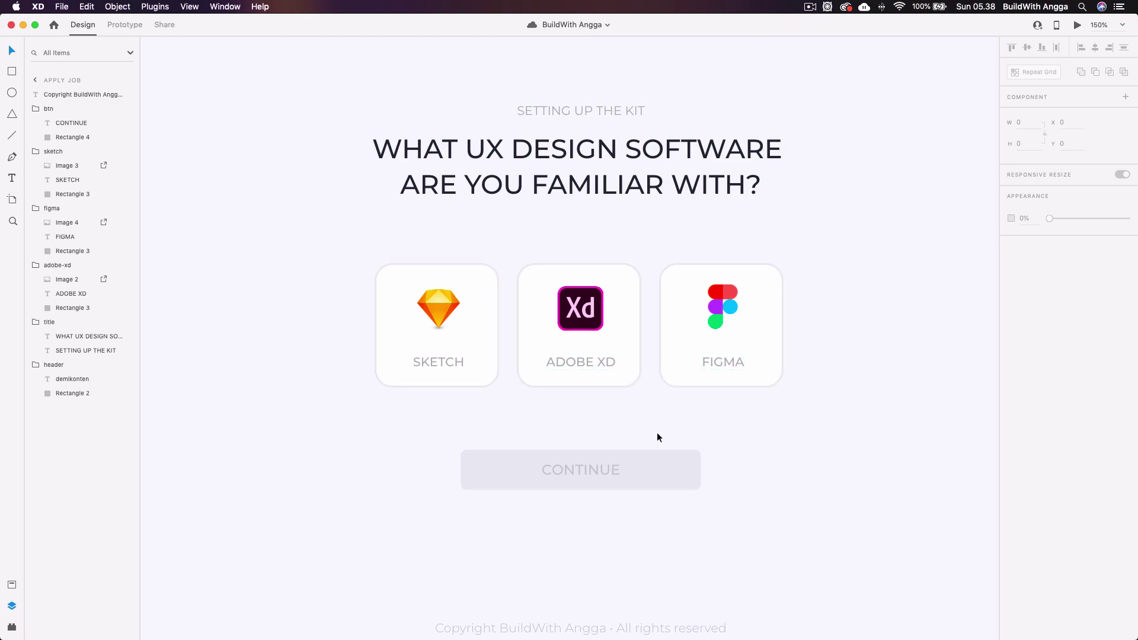
click(632, 350)
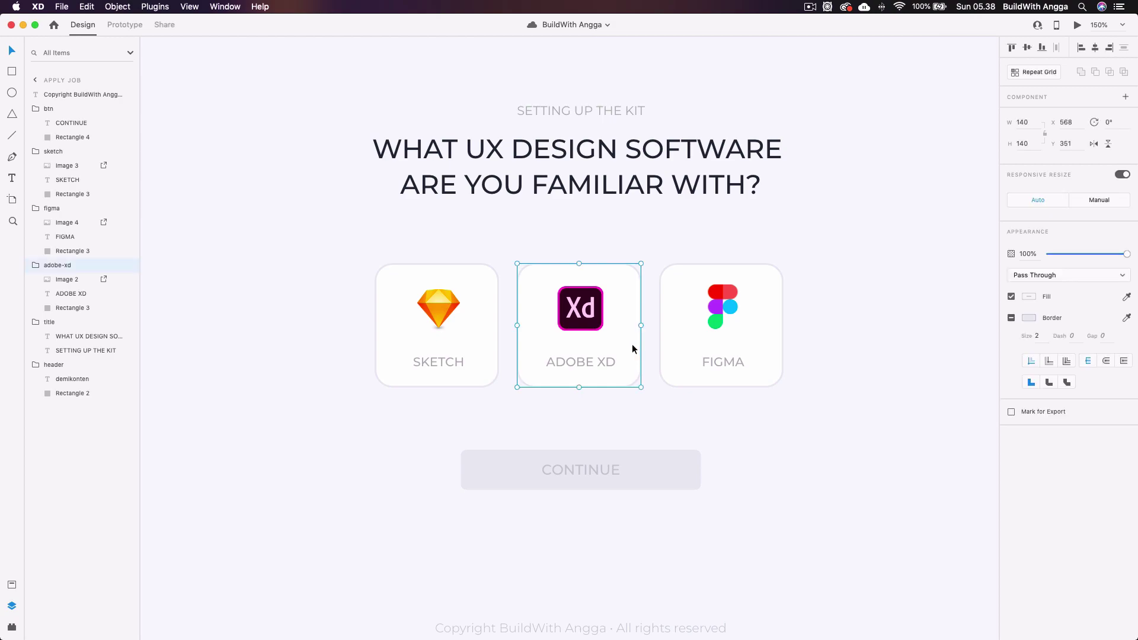
double_click(617, 347)
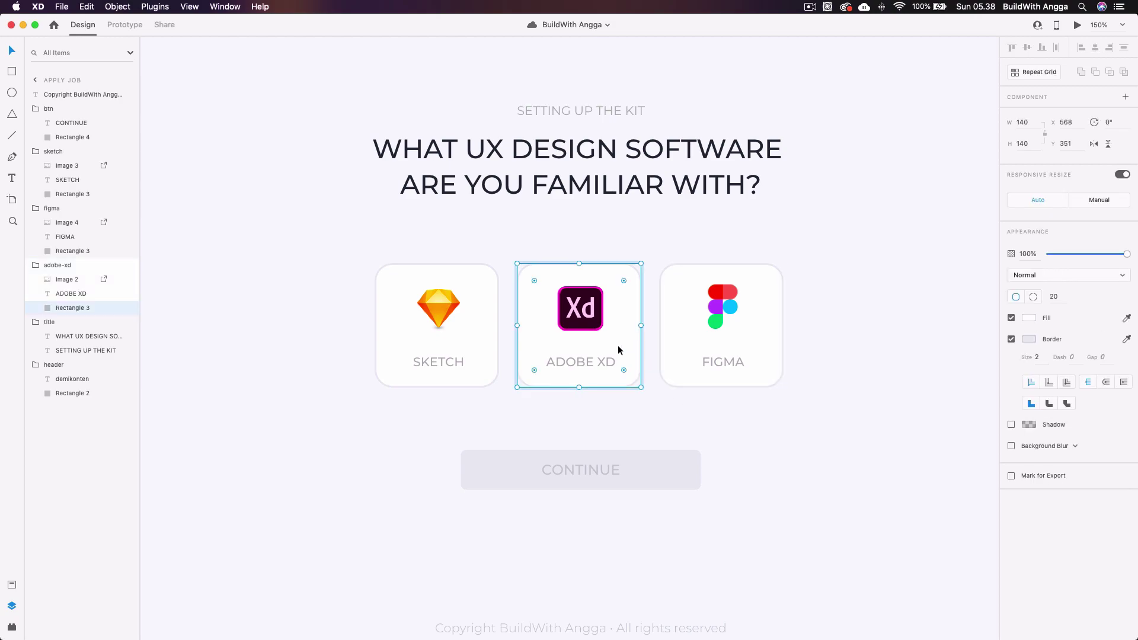
click(796, 453)
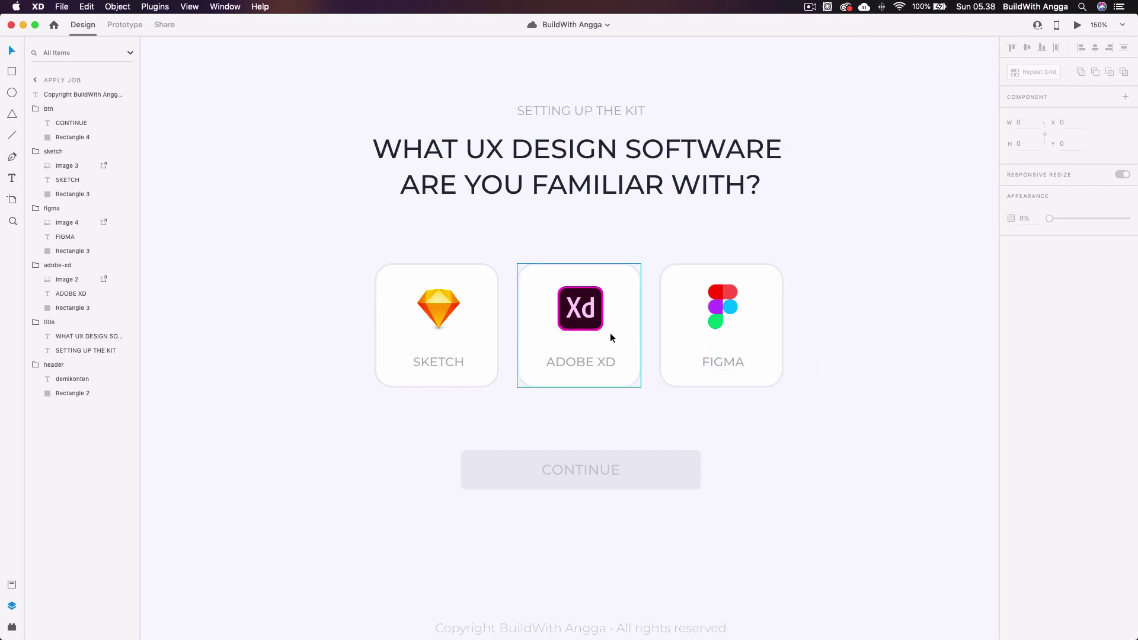
- Turn the Sketch card group into a component, add a Hover State to it, and save the document
click(488, 341)
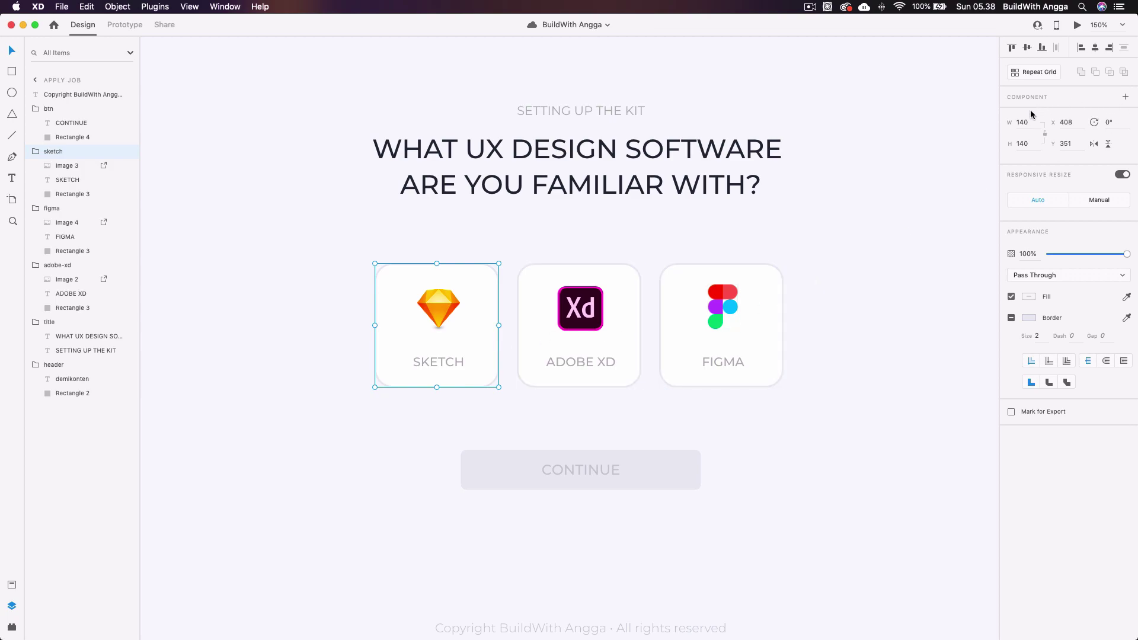
click(1126, 98)
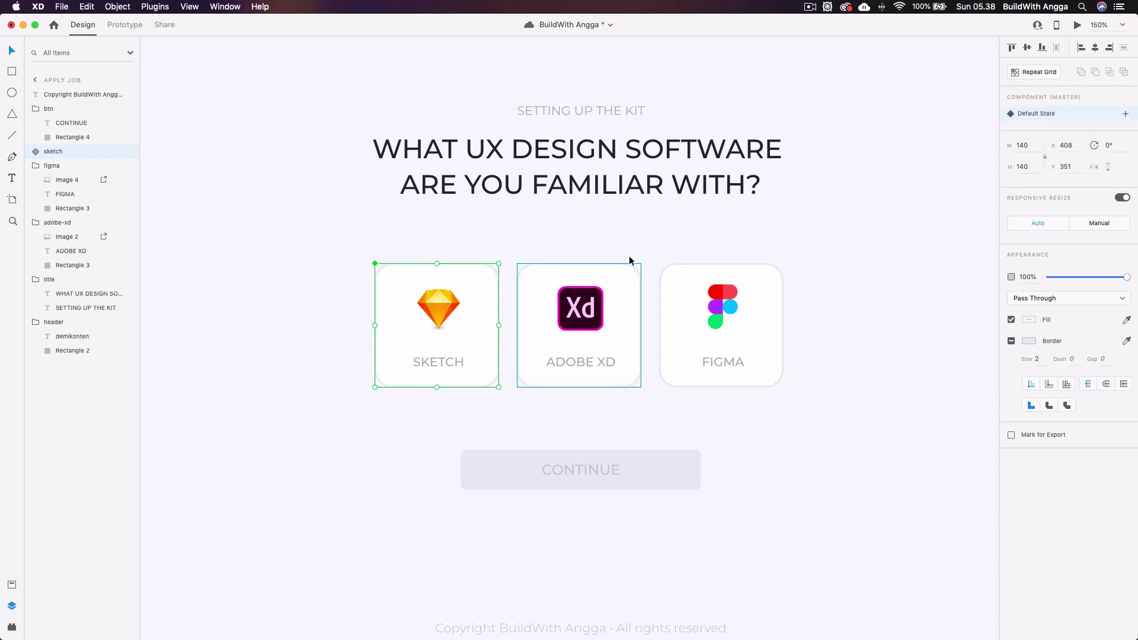
click(1125, 114)
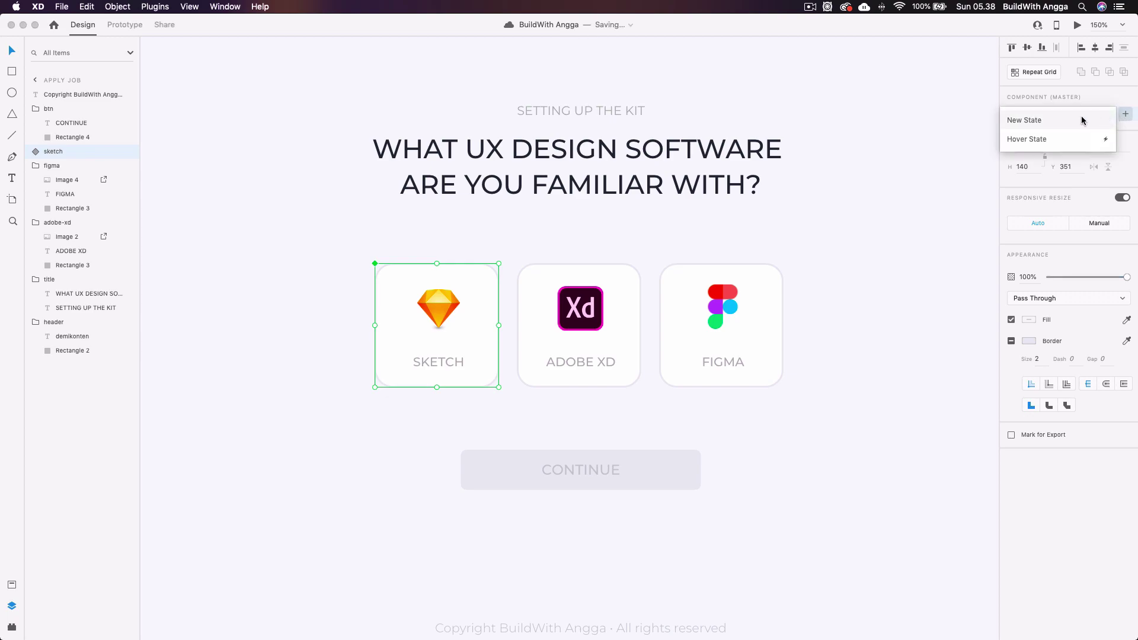
click(1059, 138)
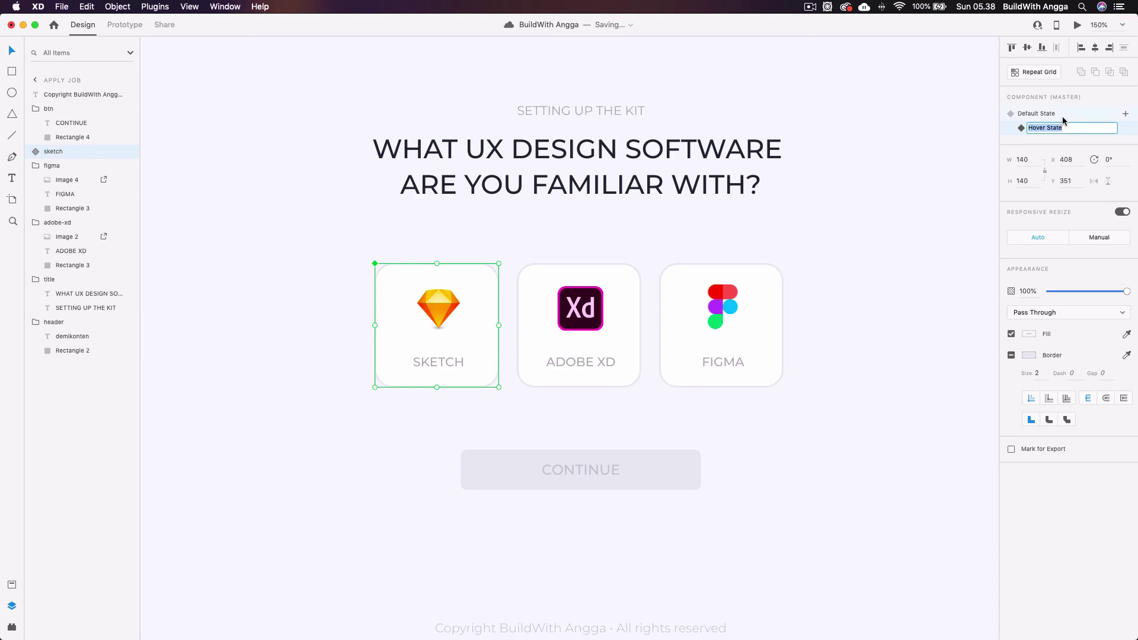
click(1063, 116)
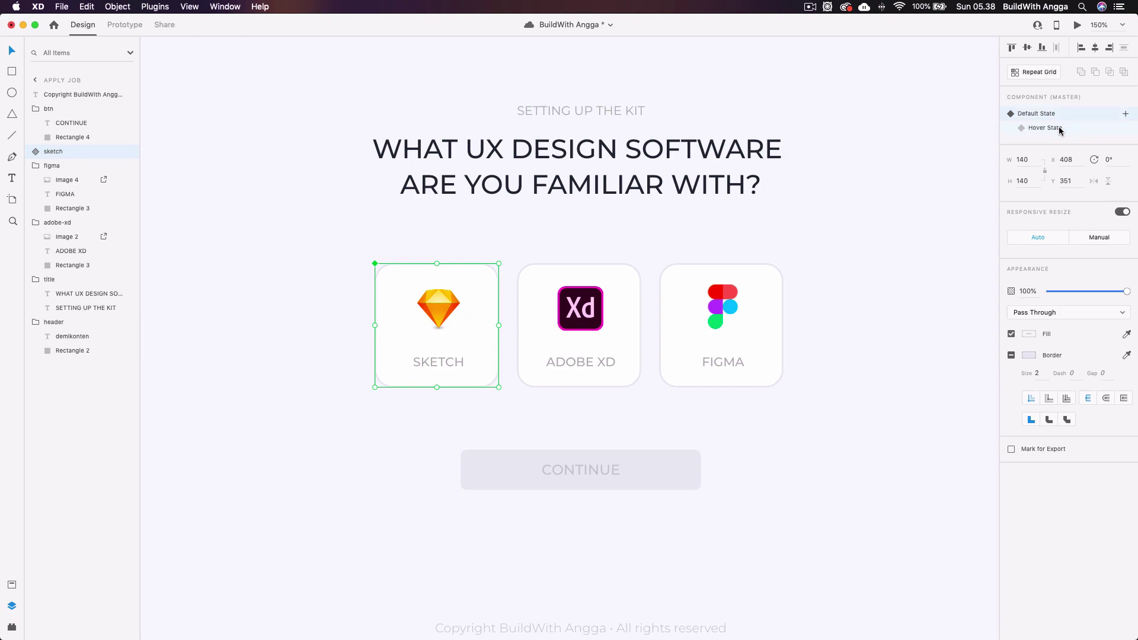
click(1060, 131)
key(super+s)
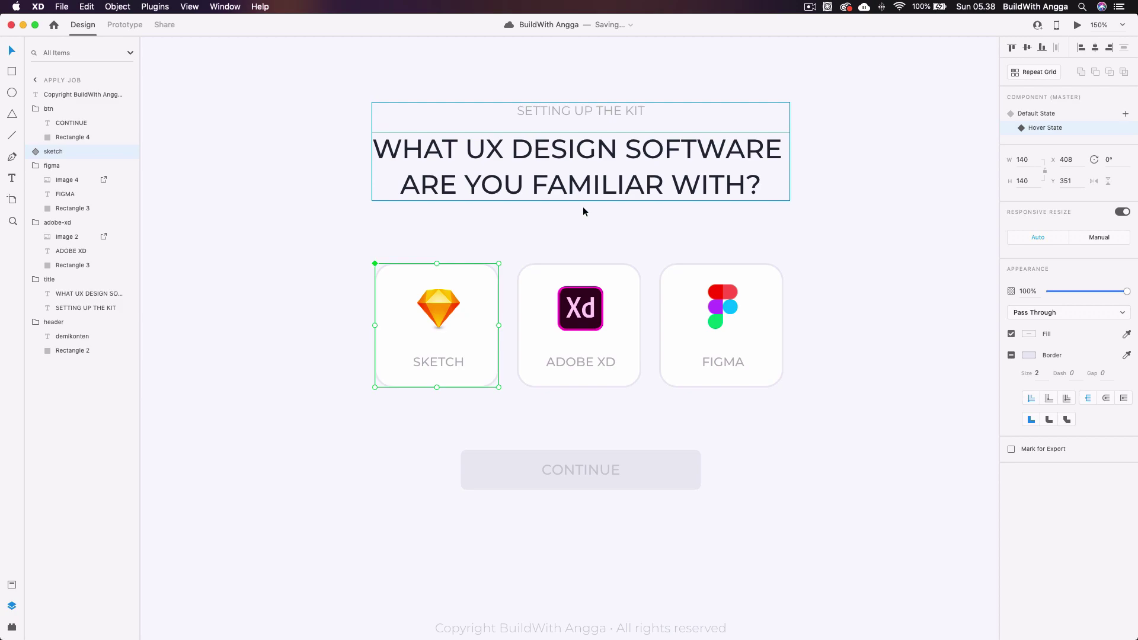
click(549, 234)
click(560, 272)
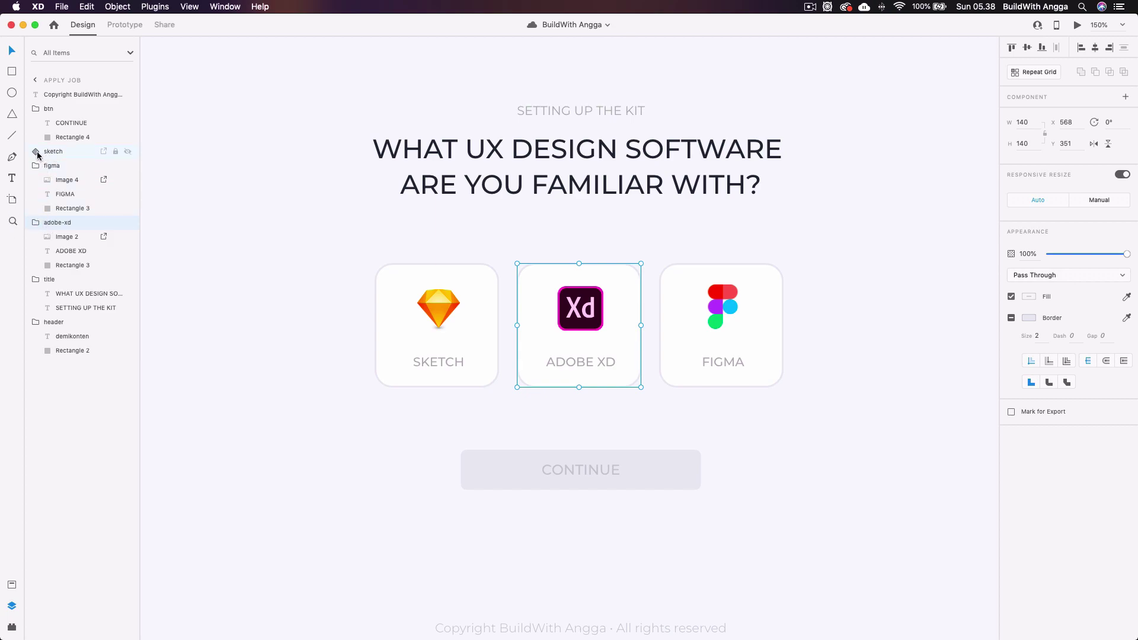
click(463, 355)
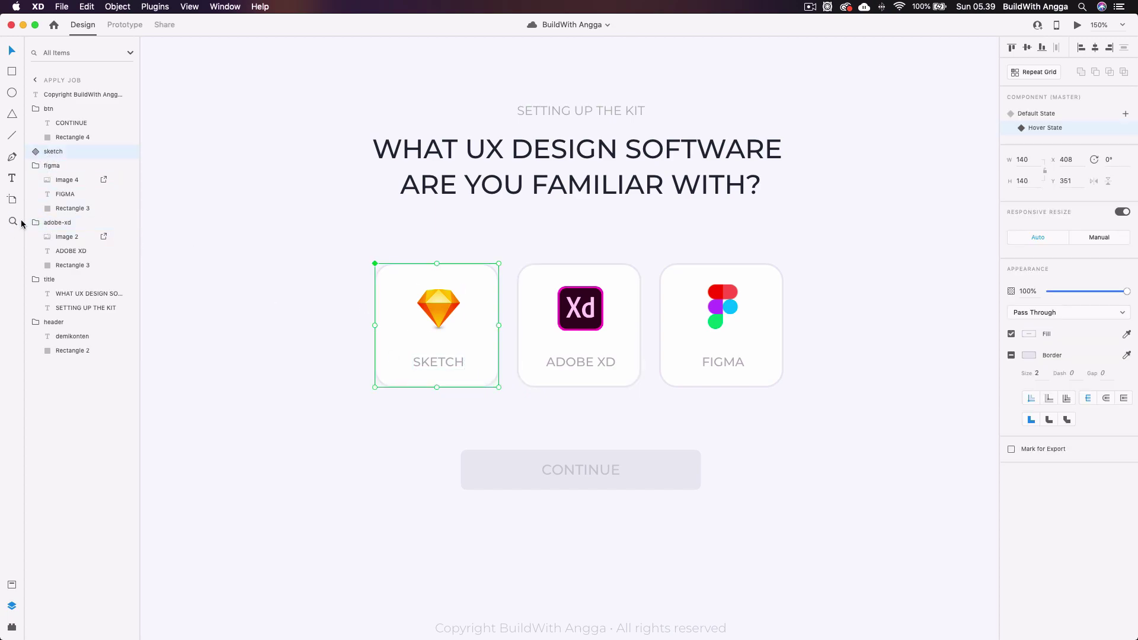
click(48, 165)
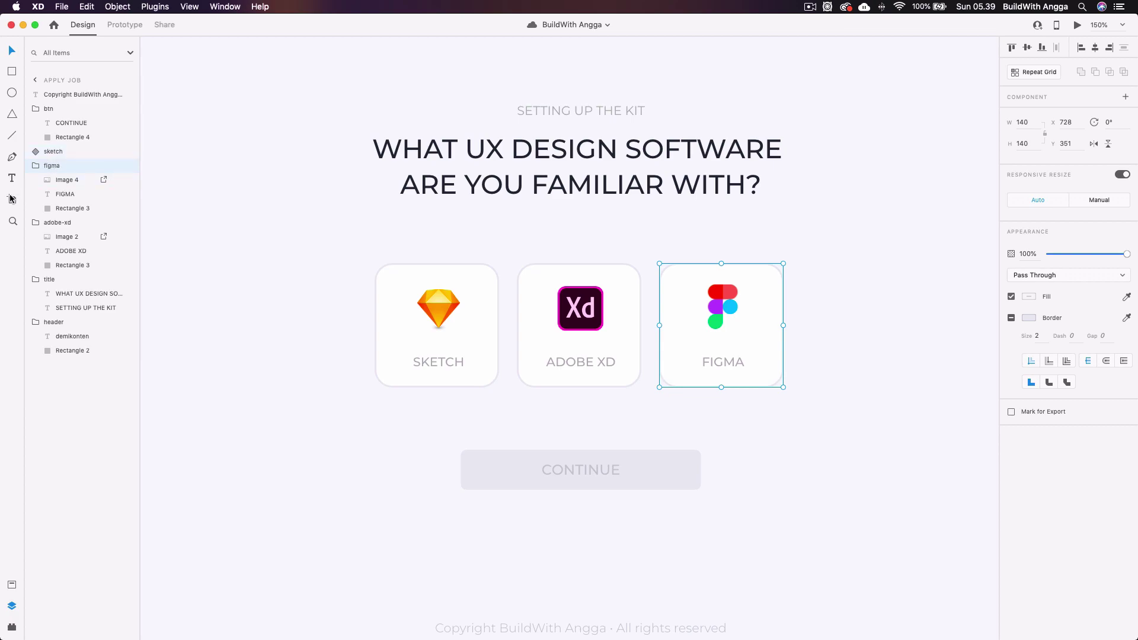
- In the Sketch card's Hover State, set the border of its background rectangle to the blue #3E63FF
click(477, 333)
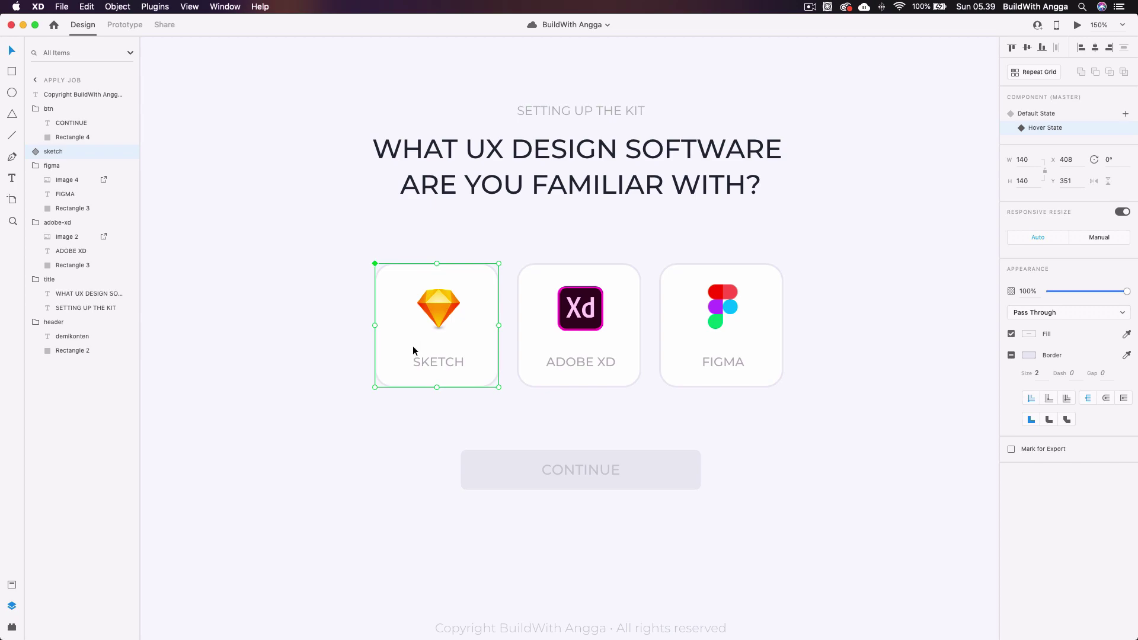
scroll(412, 349, up, 5)
scroll(411, 346, up, 3)
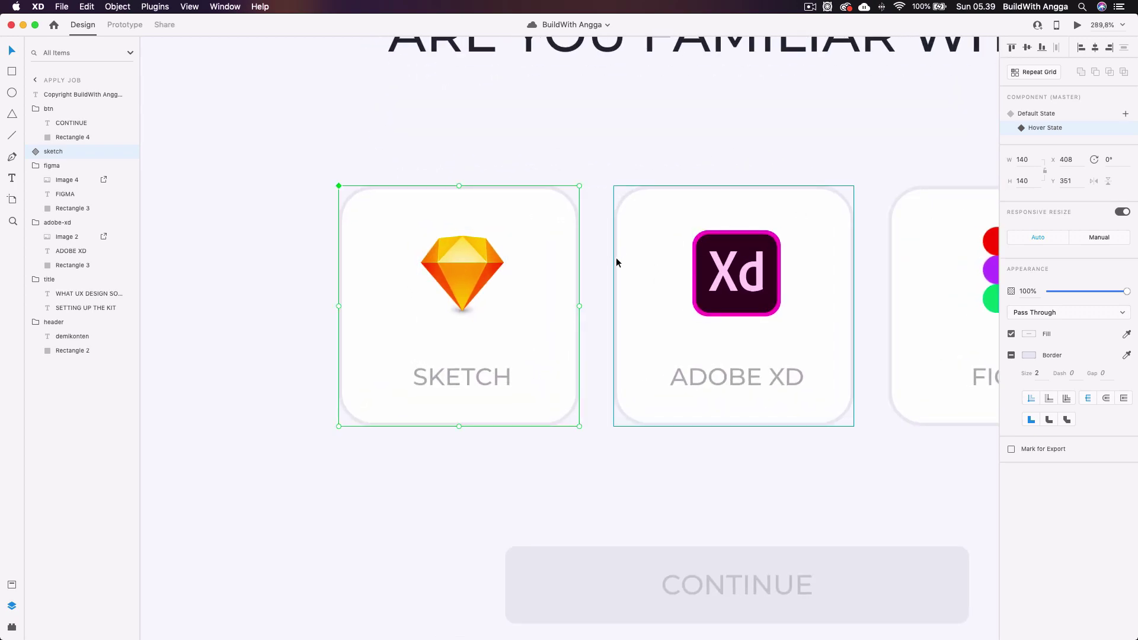
double_click(542, 316)
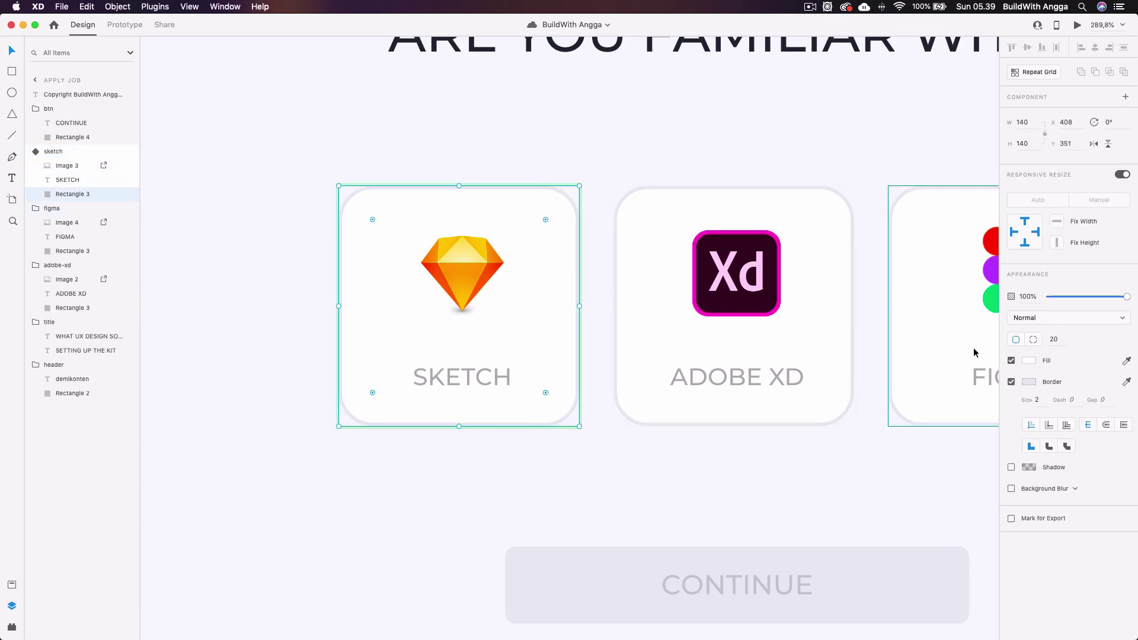
click(1029, 383)
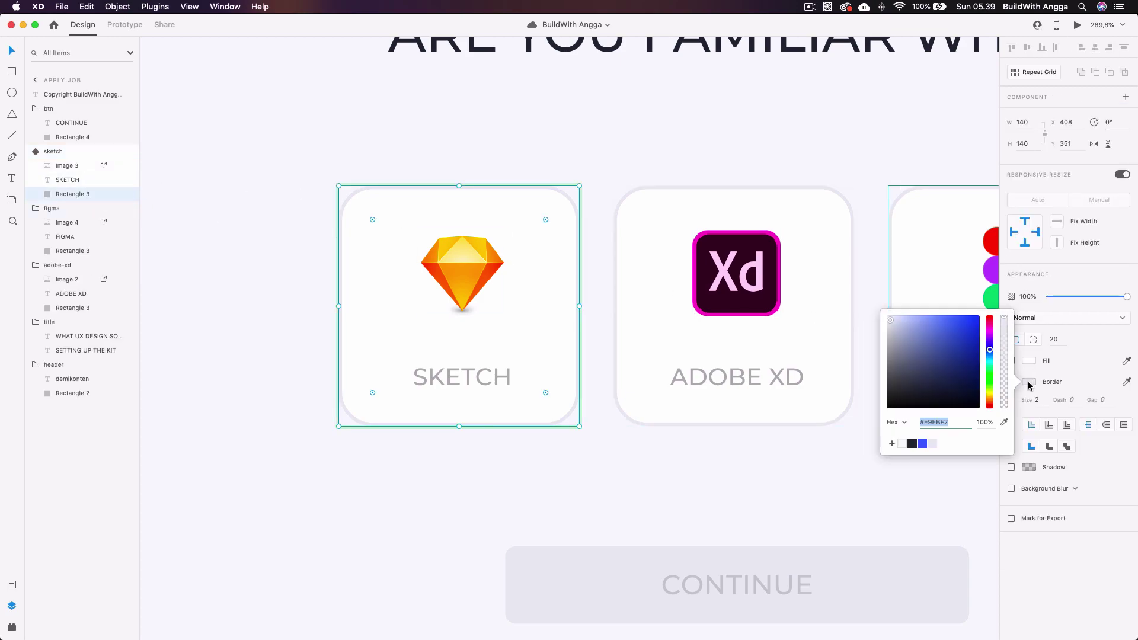
click(927, 444)
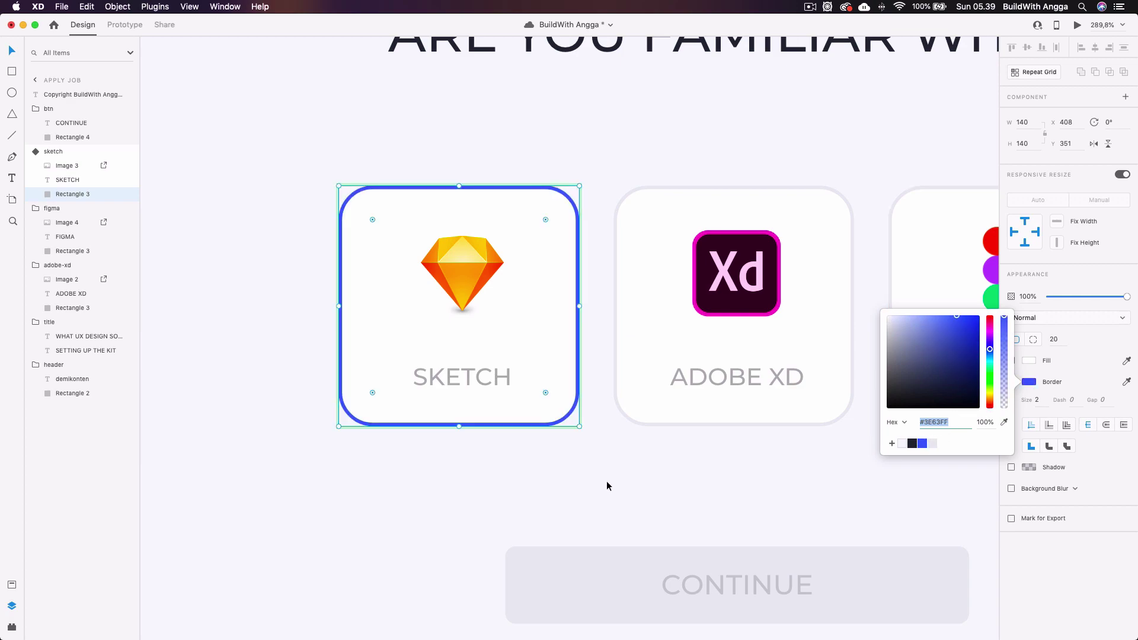
- Try the blue #3E63FF as the fill of the SKETCH label, and undo the colour change
click(472, 376)
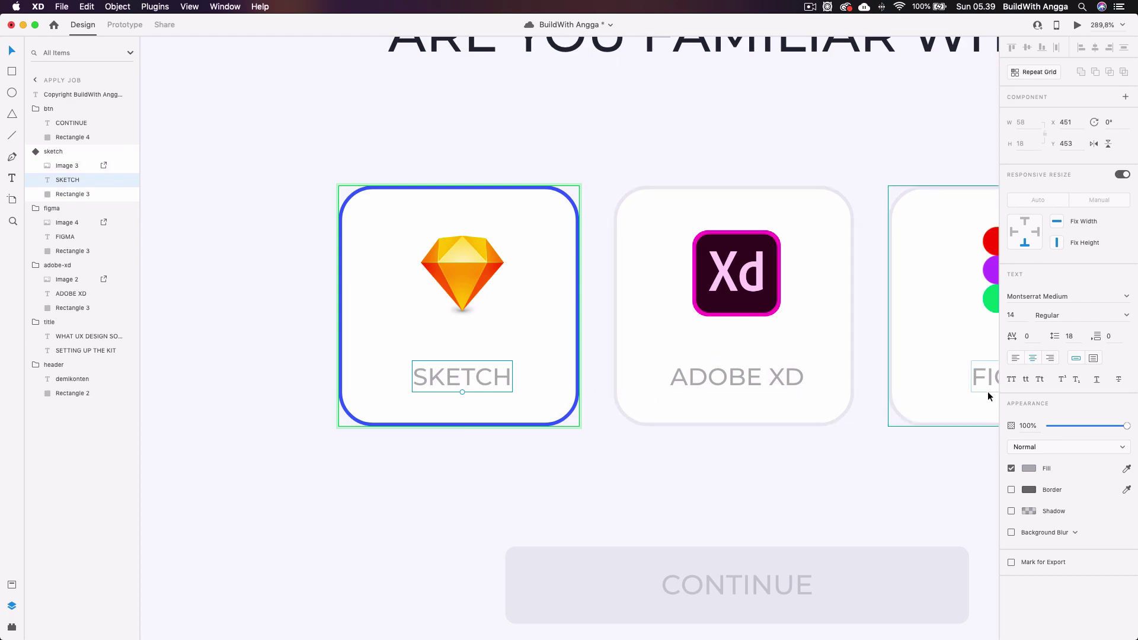
click(1030, 469)
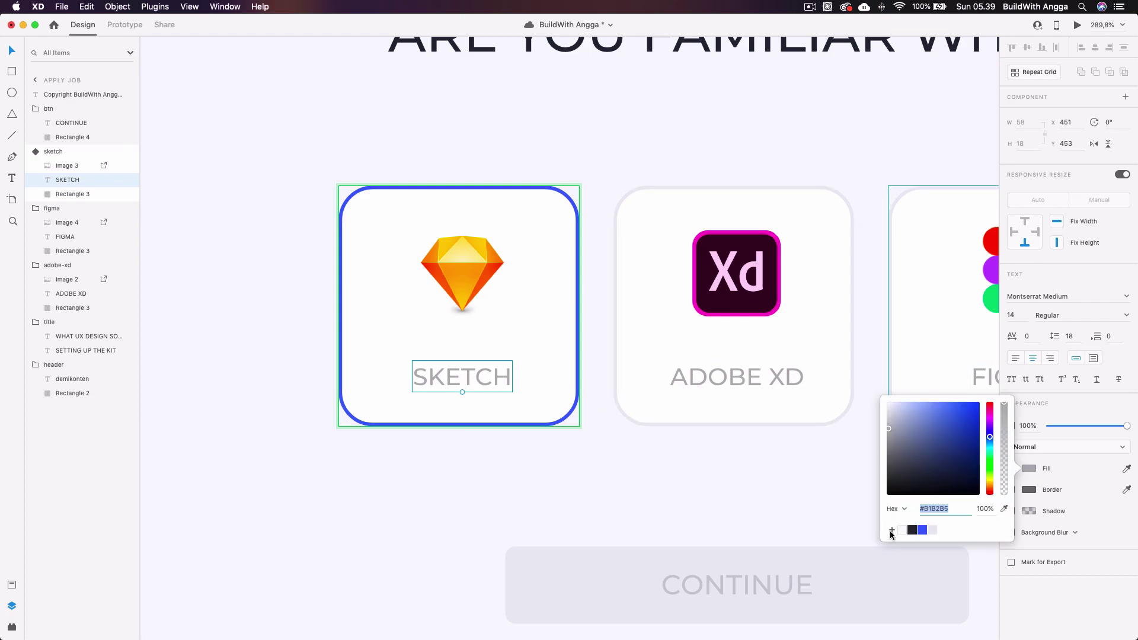
click(924, 530)
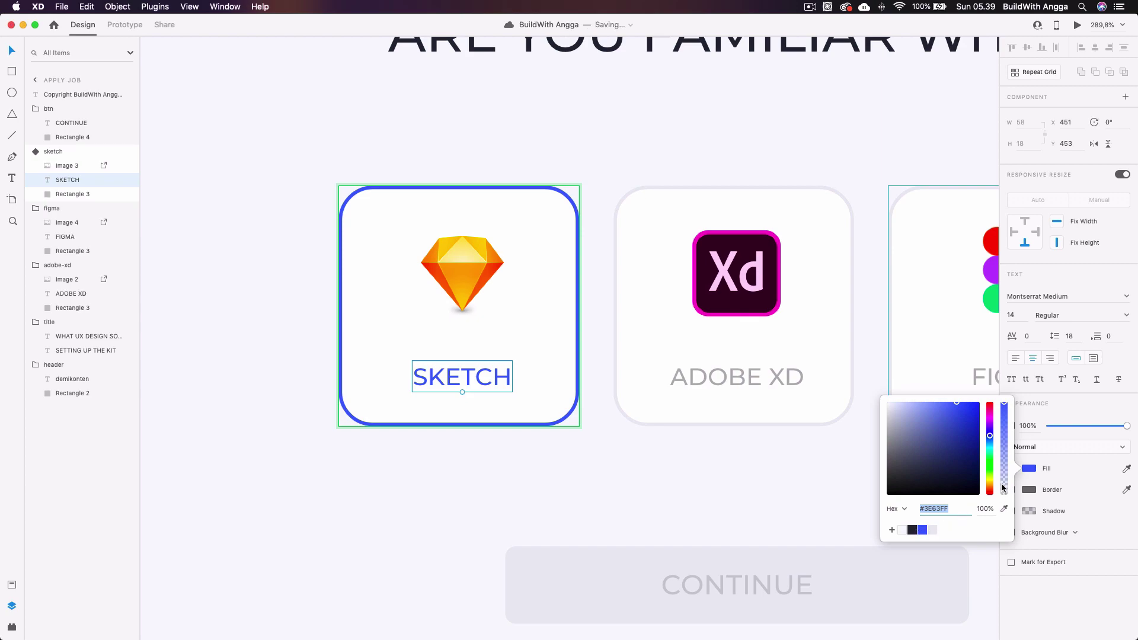
click(1025, 468)
key(super+z)
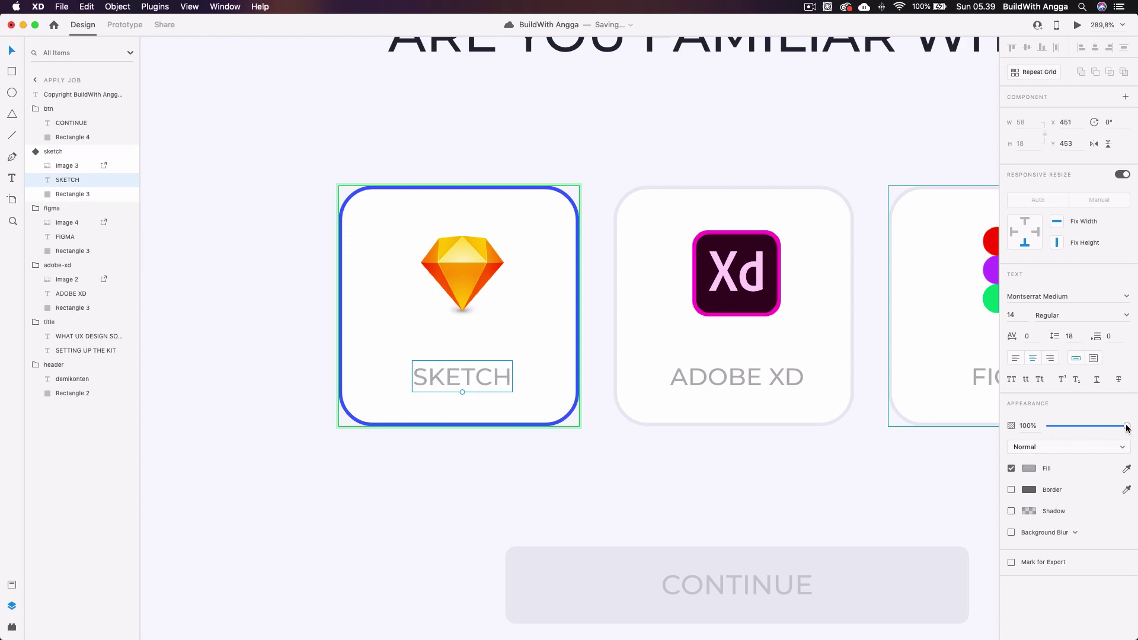
- Hide the SKETCH label in the Hover State by setting its opacity to 0%
drag(1128, 427, 980, 432)
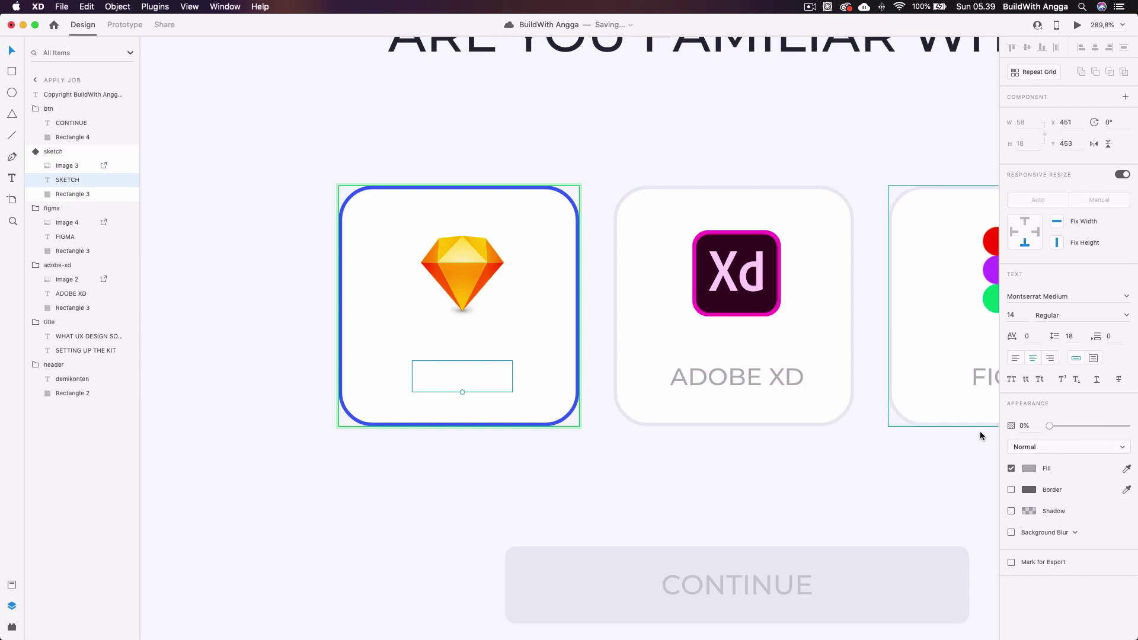
- Resize the Sketch logo to 70 by 70 in the Hover State and centre it within the card
click(464, 260)
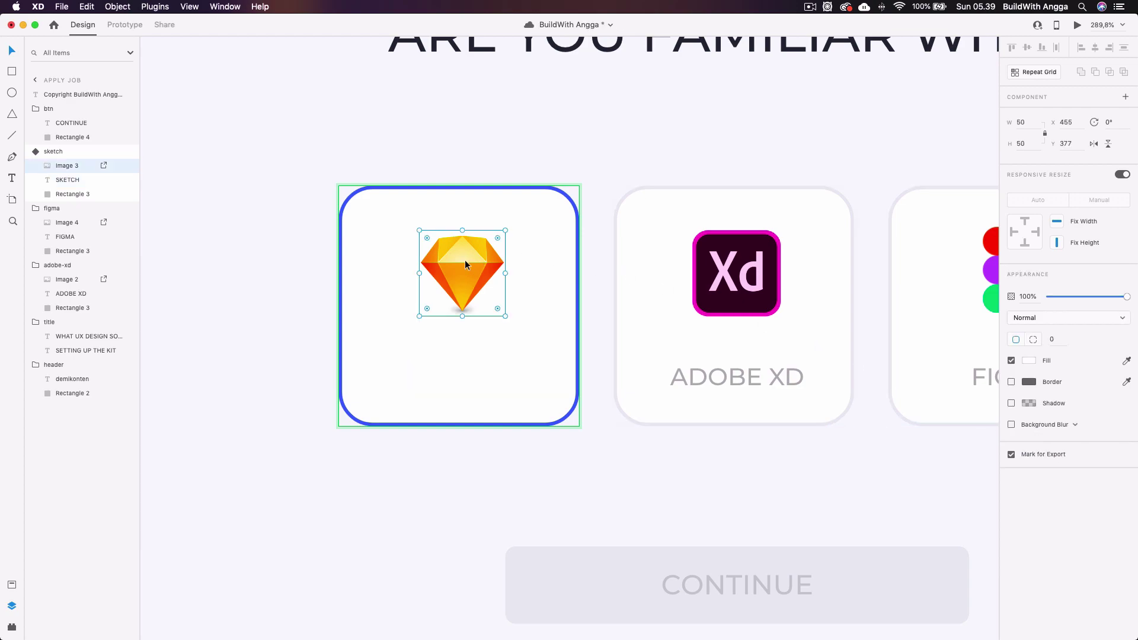
click(1021, 144)
text(70)
key(Return)
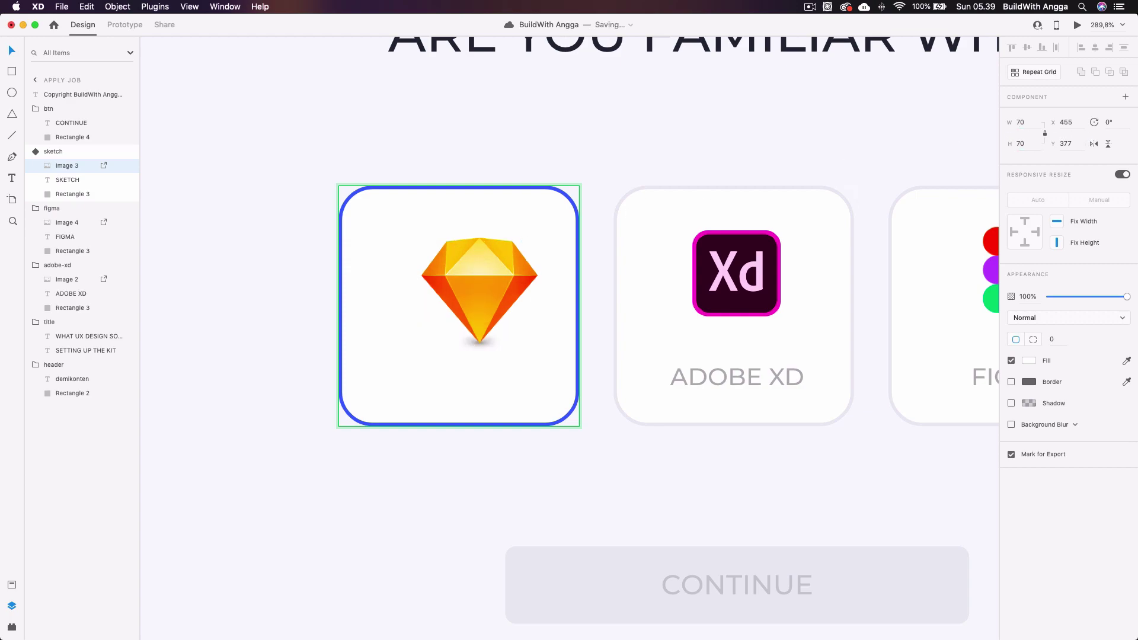
drag(505, 271, 482, 287)
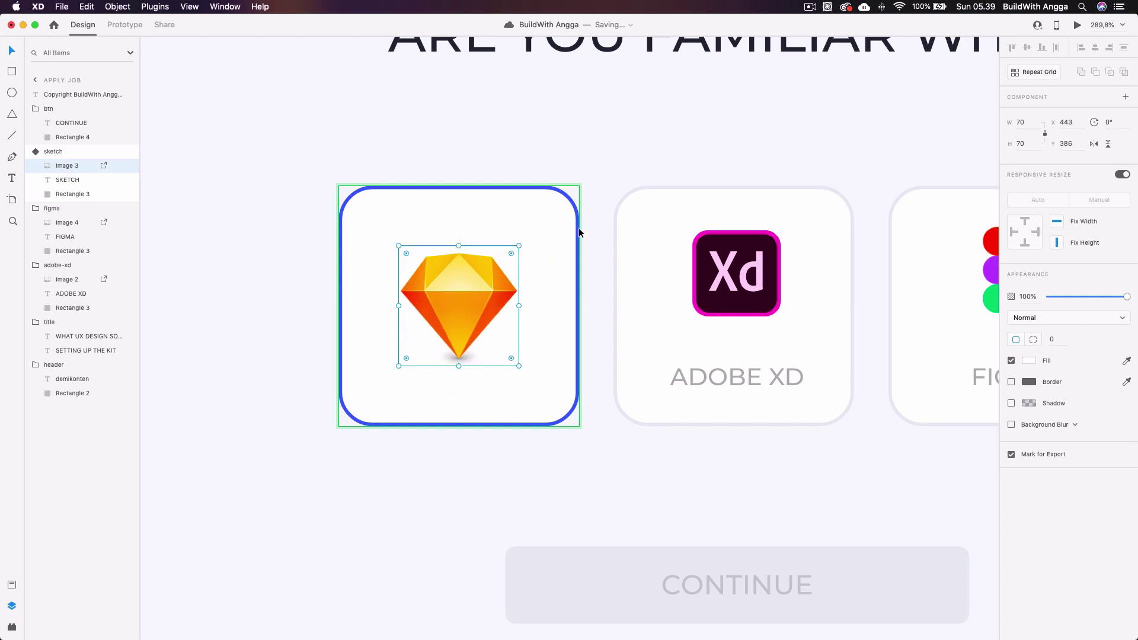
- Compare the Sketch component's Default State and Hover State, and leave the card set to Default State
click(667, 144)
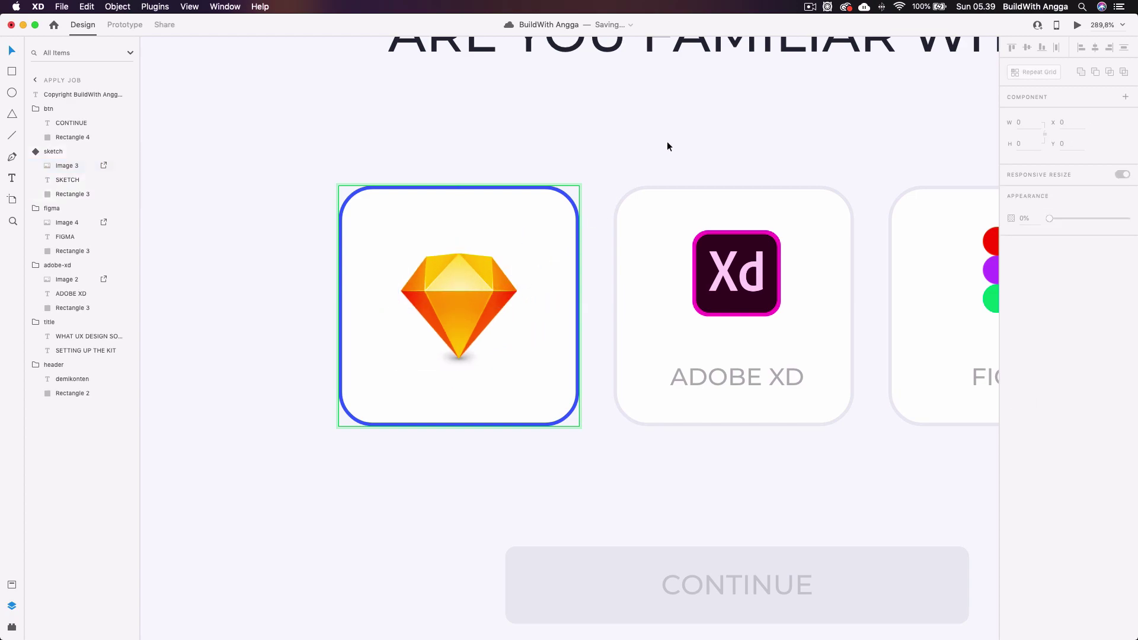
click(564, 211)
click(1031, 113)
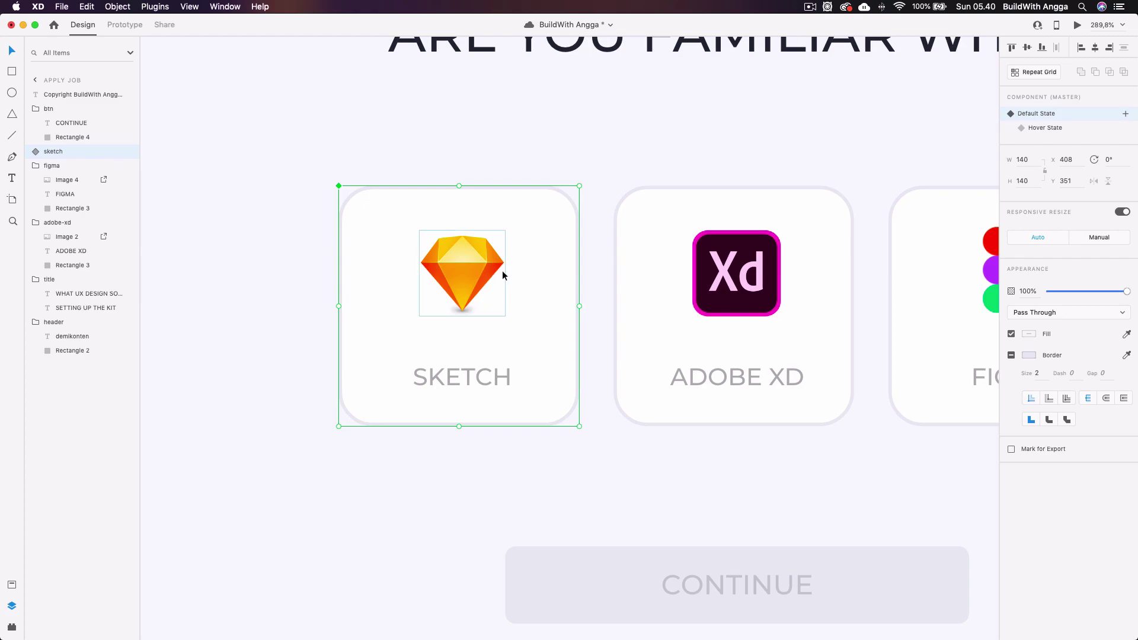
click(1046, 128)
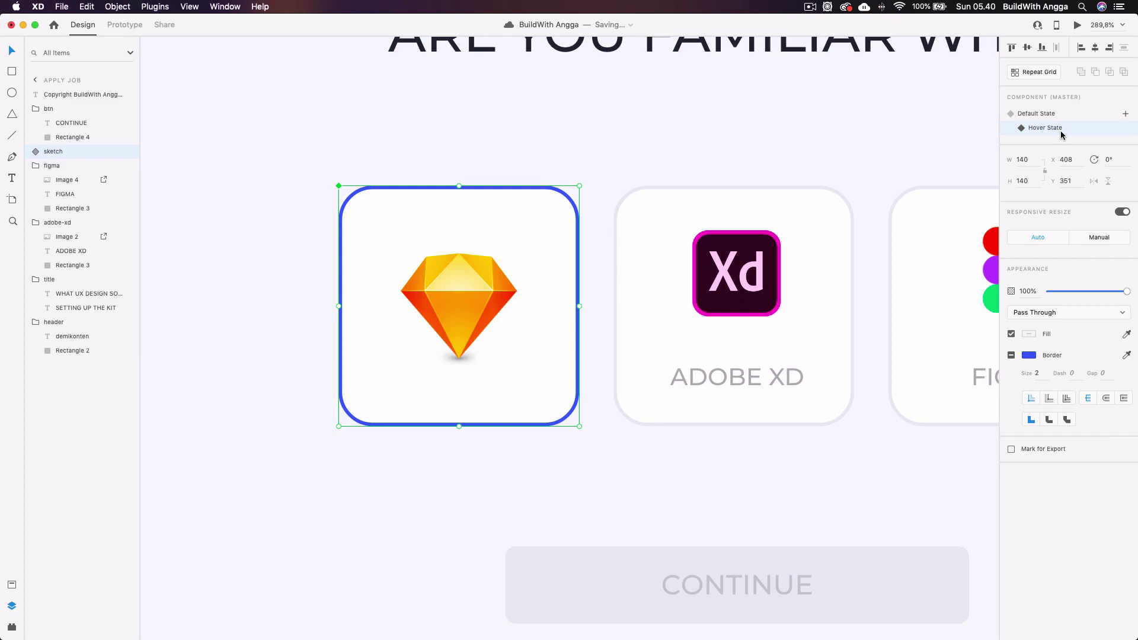
click(1063, 122)
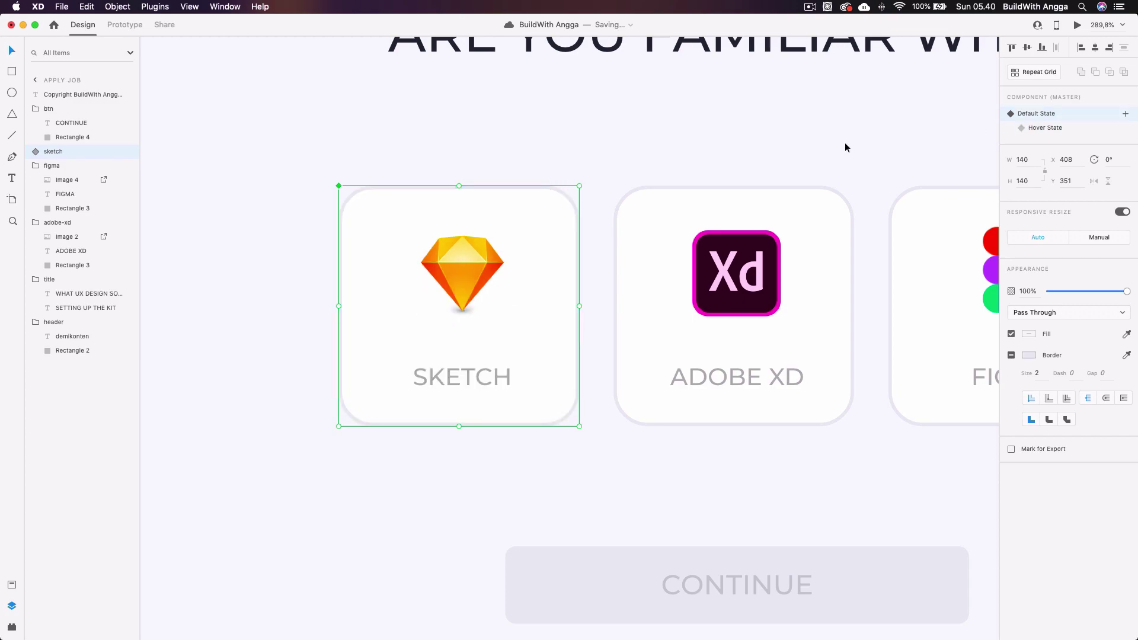
key(Escape)
- Open the Apply Job artboard in the desktop preview to check the Sketch card's hover state, and reposition the preview window
key(super+0)
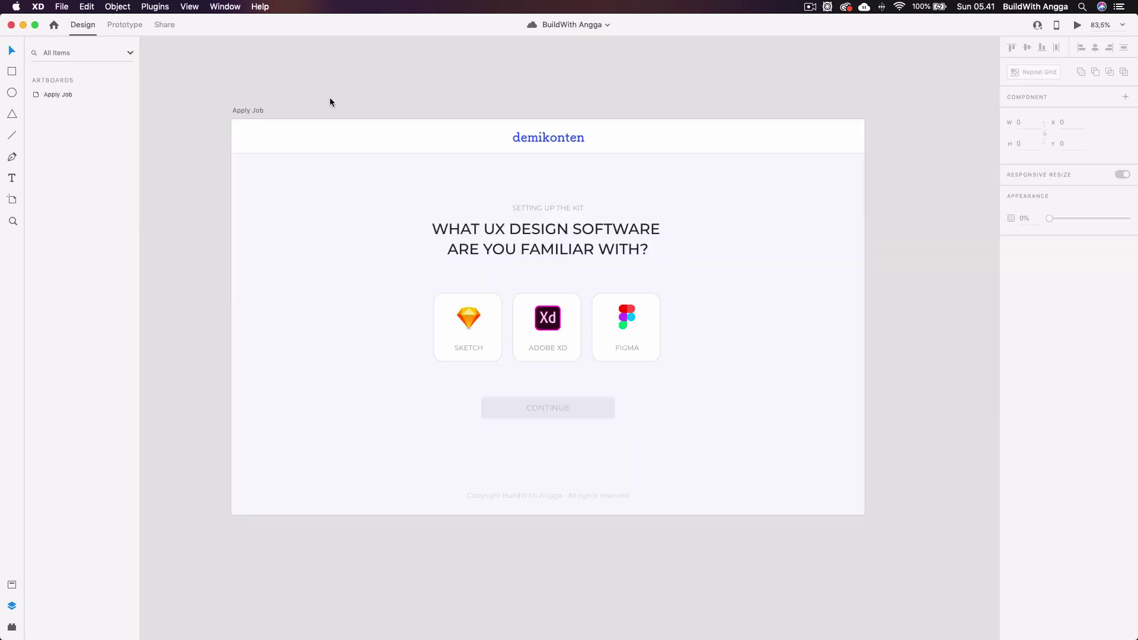
scroll(417, 240, down, 5)
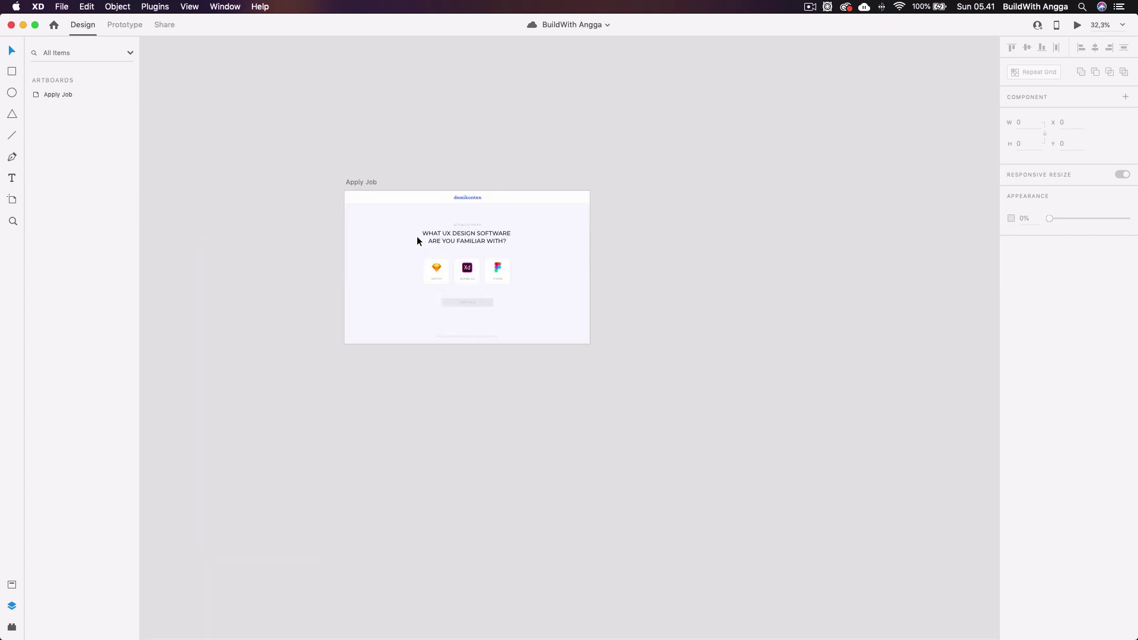
scroll(418, 241, up, 5)
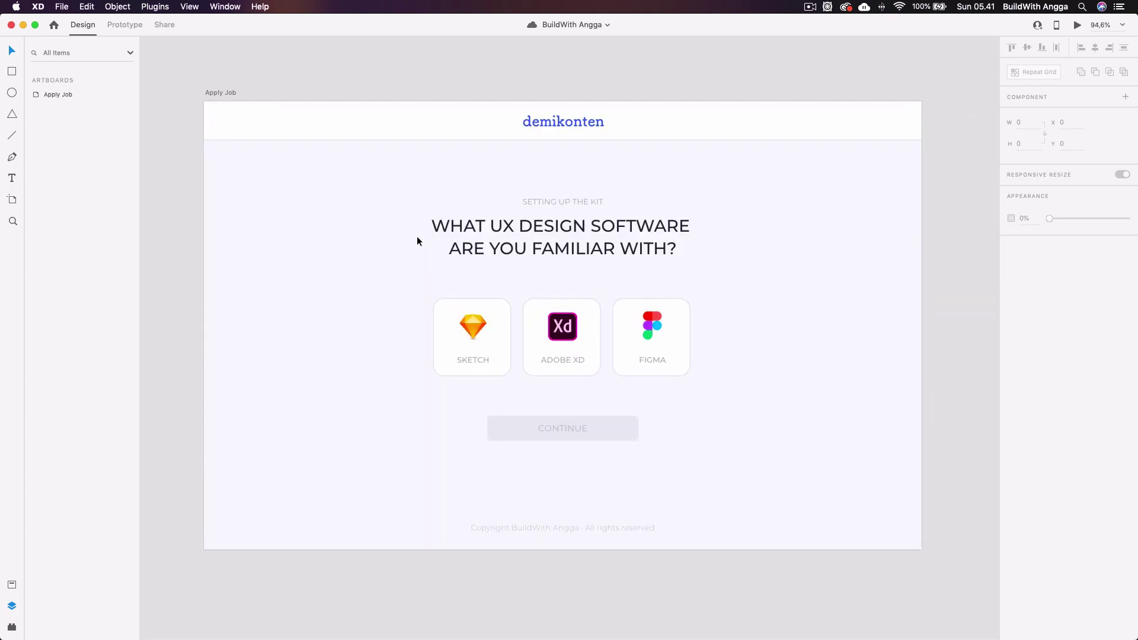
click(229, 93)
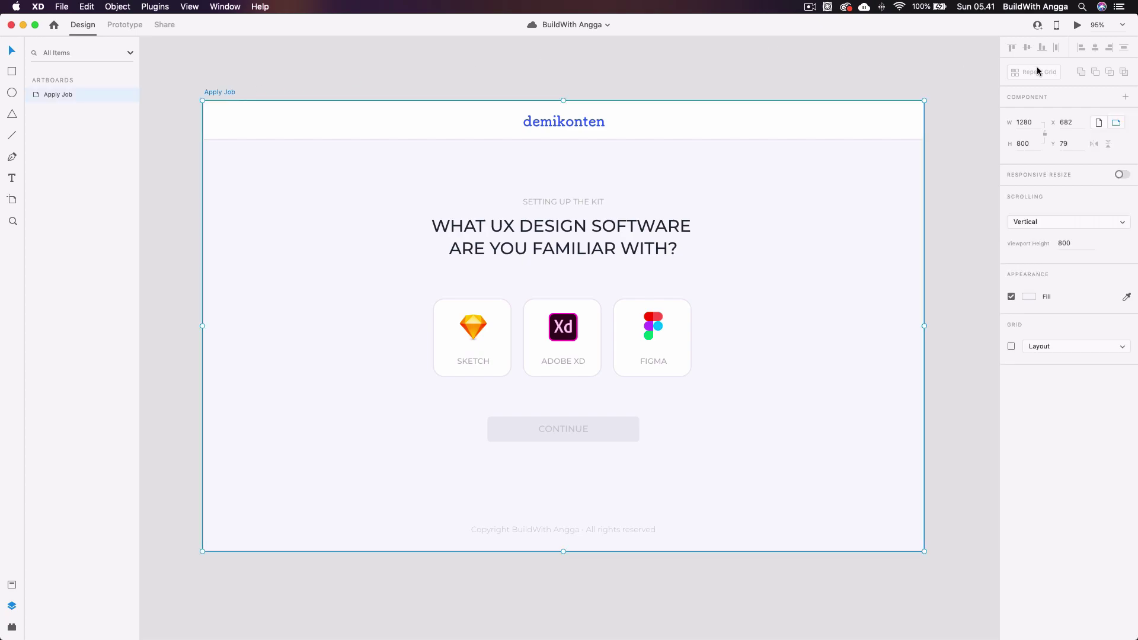
click(1077, 25)
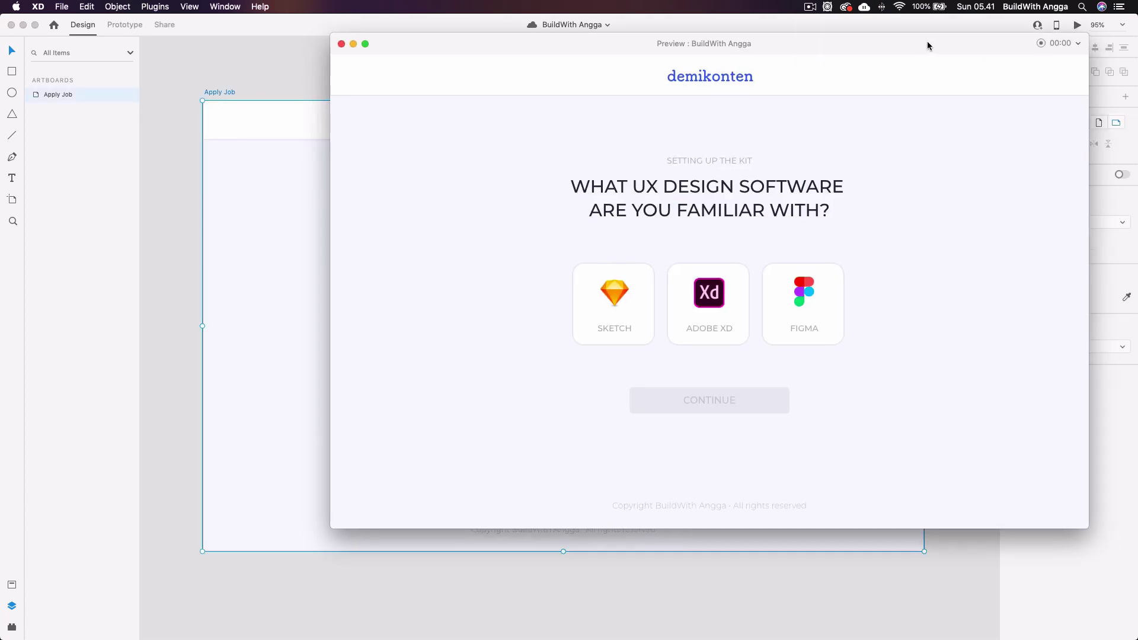
drag(930, 42, 810, 79)
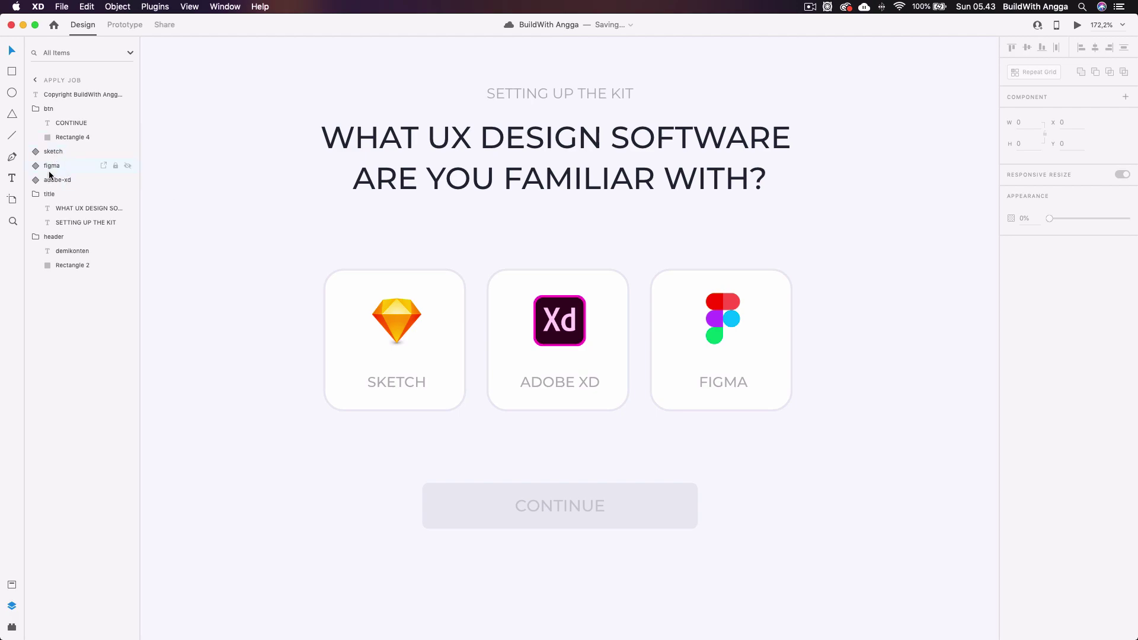
- Preview the artboard again to check the Sketch, Adobe XD and Figma card components
click(1079, 26)
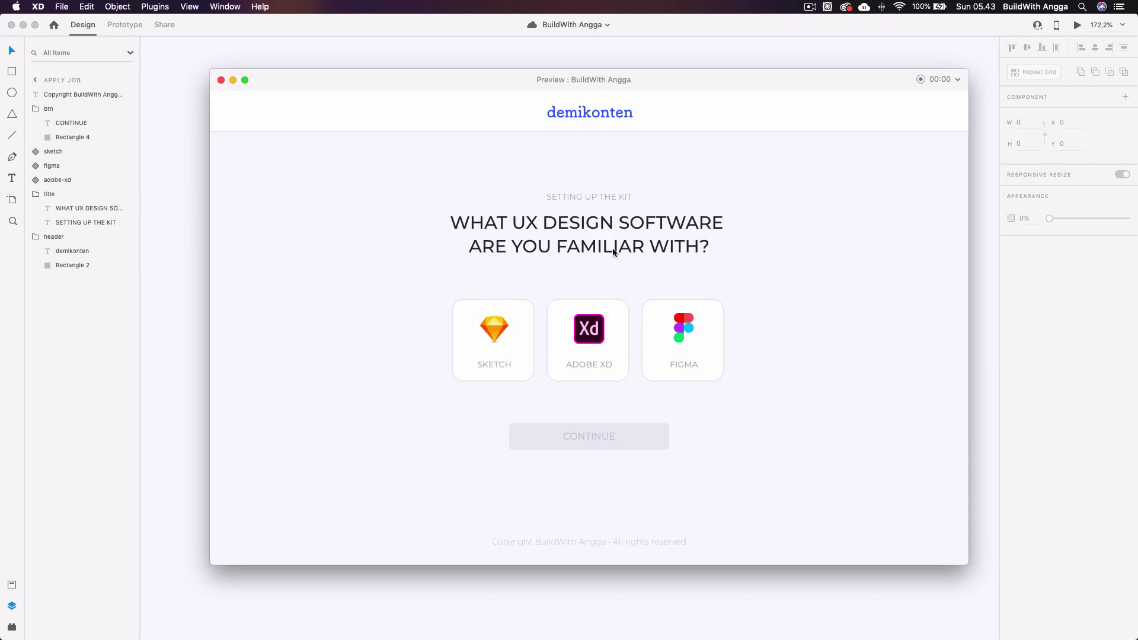
drag(775, 77, 762, 82)
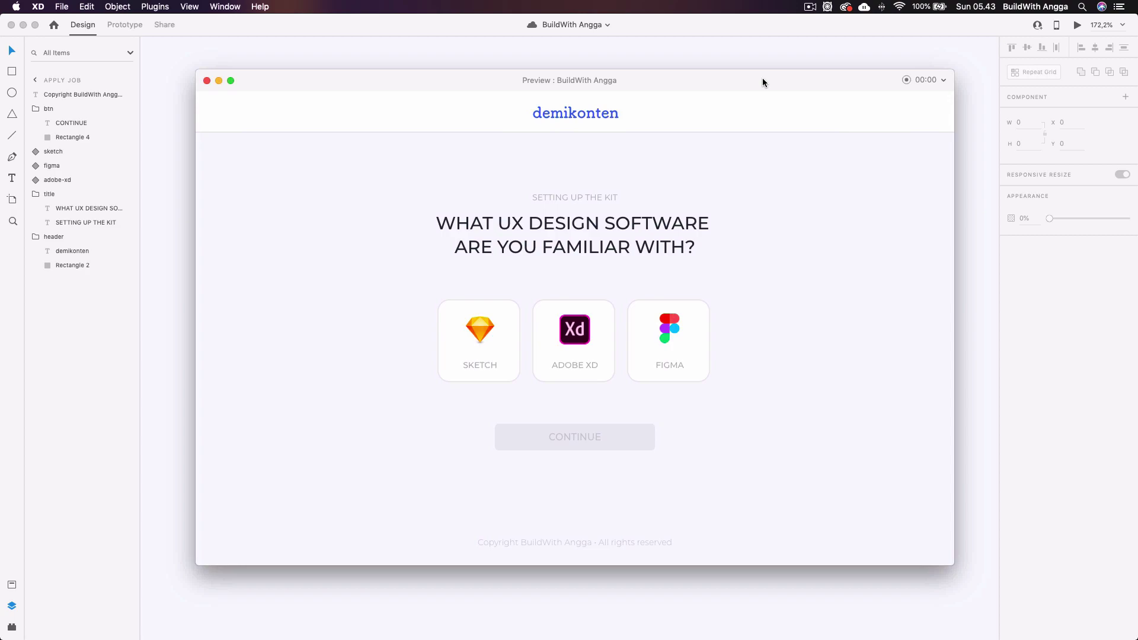